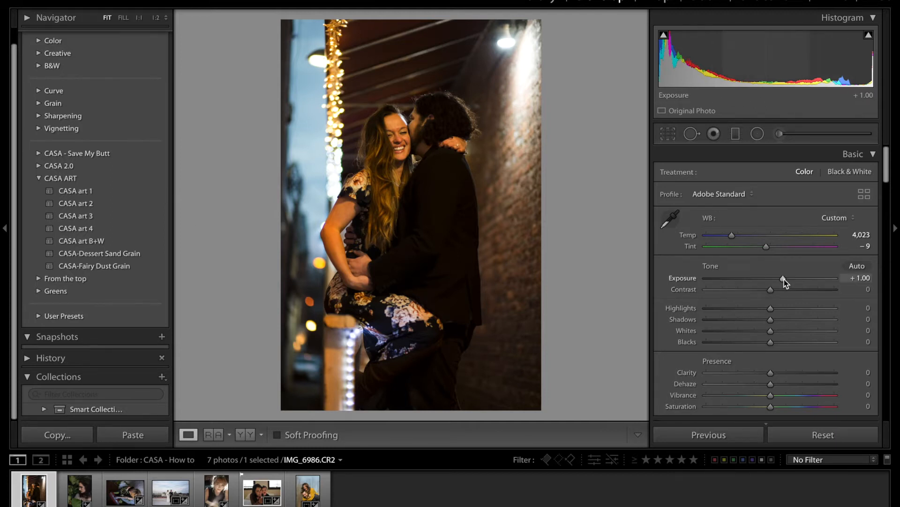
Step: Apply the CASA art 1 preset to the night photo of the couple and set its exposure to +1.00
left_click_drag(784, 280, 786, 280)
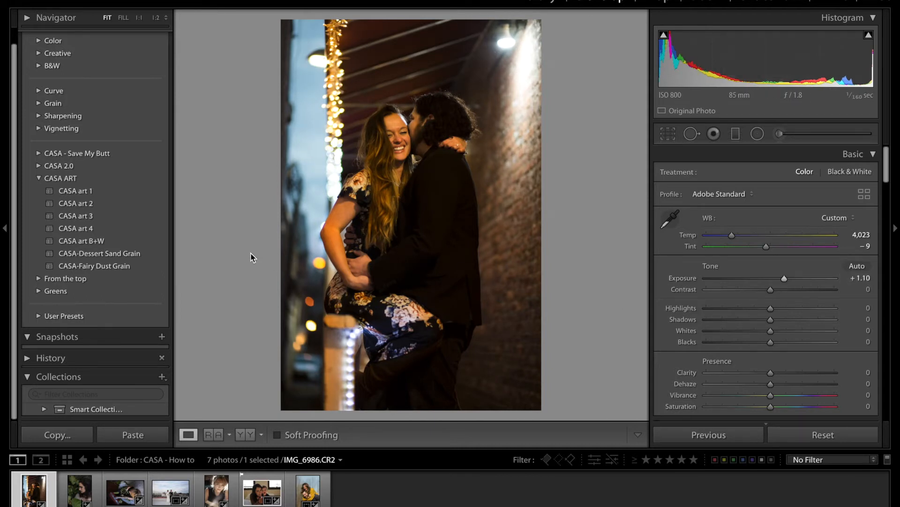
mouse_move(122, 193)
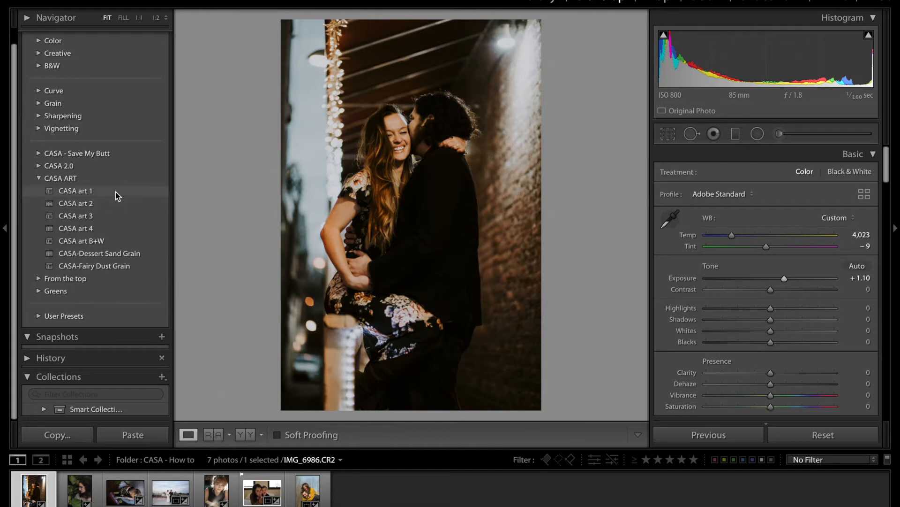
left_click(107, 194)
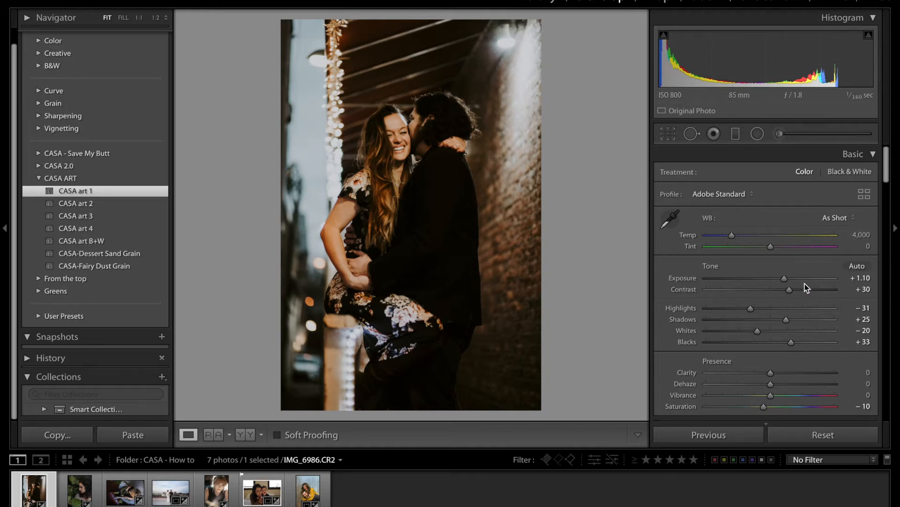
left_click_drag(785, 278, 783, 278)
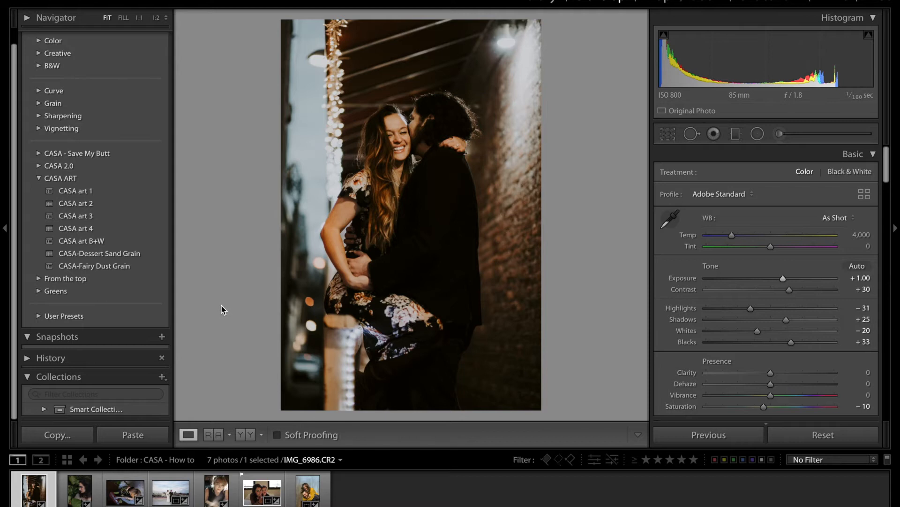
Step: On the portrait IMG_5554.CR2, set the exposure to +0.15 and apply the CASA art 2 preset
left_click(79, 490)
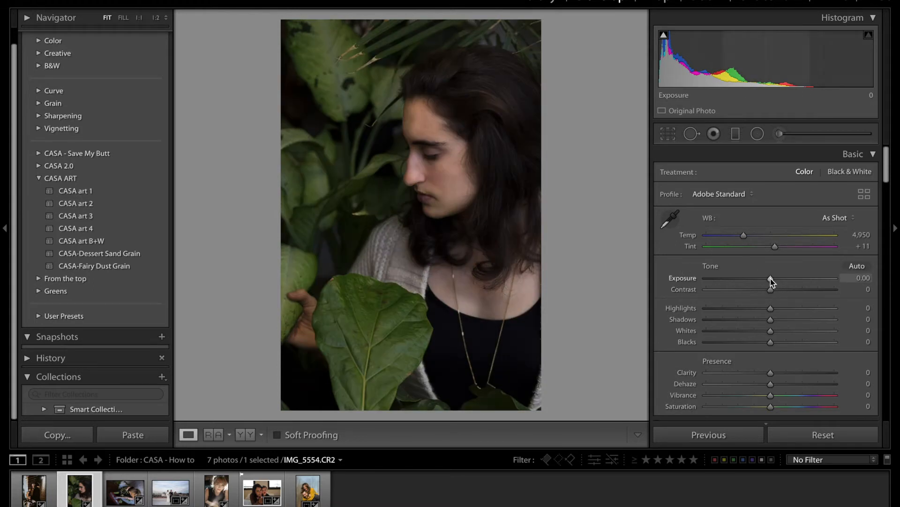
left_click_drag(770, 280, 772, 281)
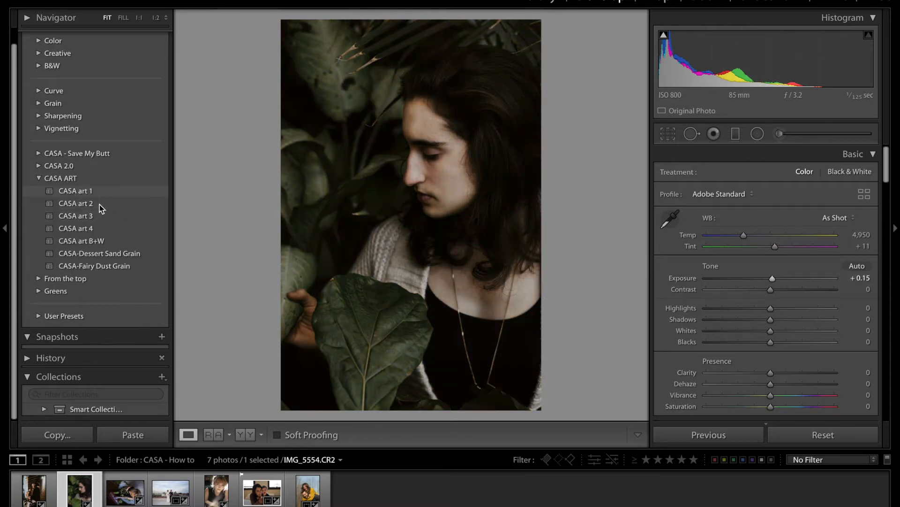
left_click(99, 205)
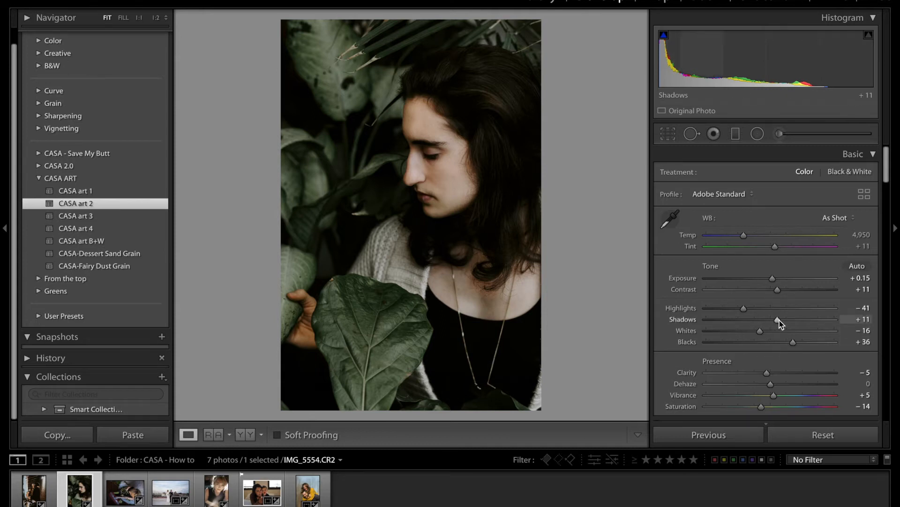
Step: Raise the portrait's shadows to +59 and add the CASA-Fairy Dust Grain preset
left_click_drag(778, 319, 810, 320)
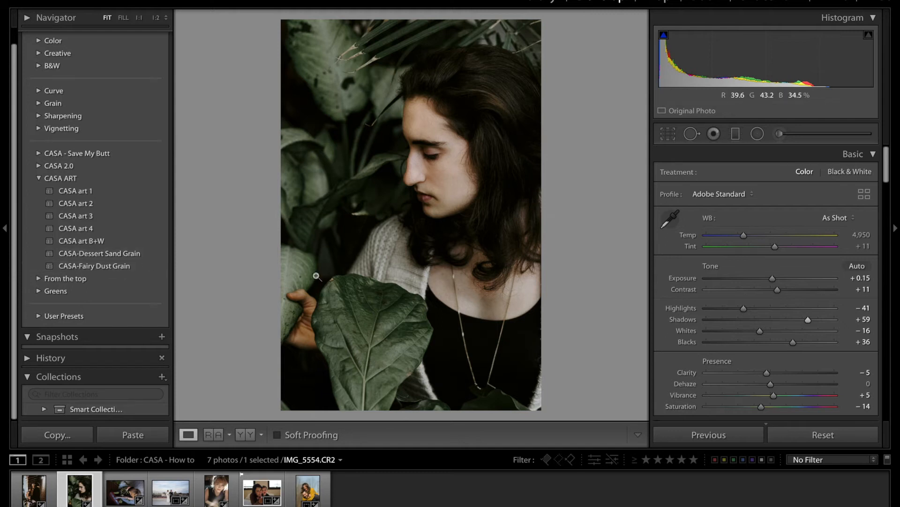
left_click(401, 290)
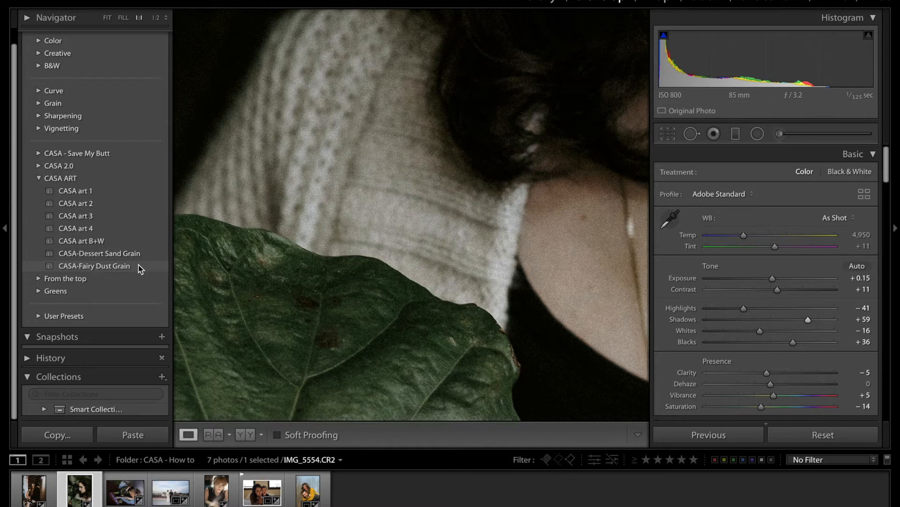
left_click(311, 263)
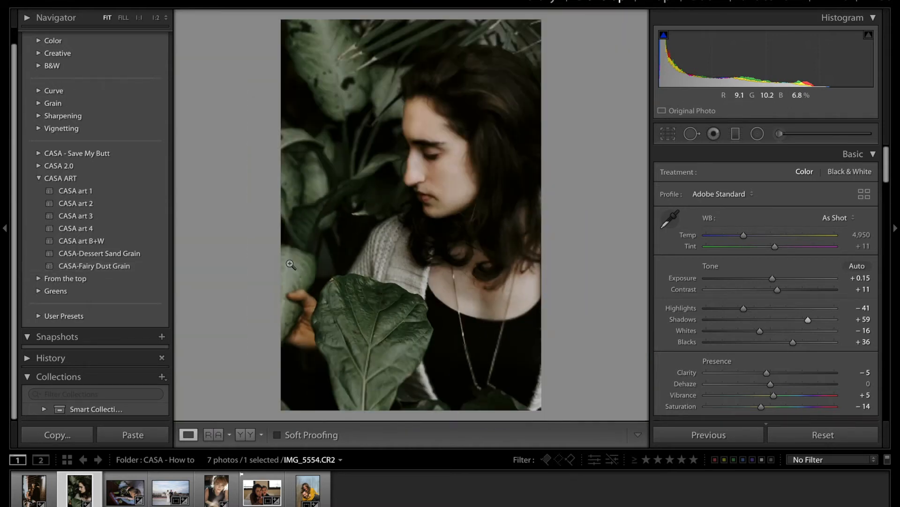
left_click(138, 269)
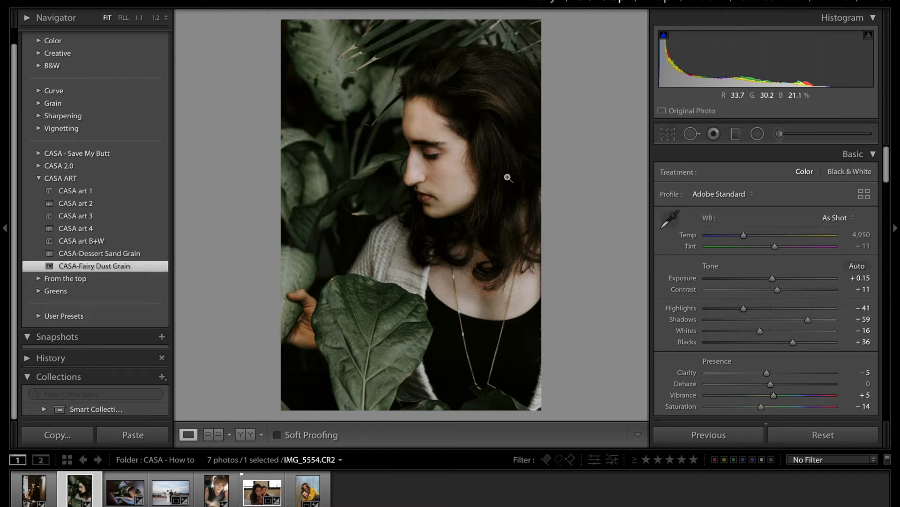
Step: Apply the CASA art 3 preset to IMG_7238.CR2 and set its shadows to +79
left_click(125, 500)
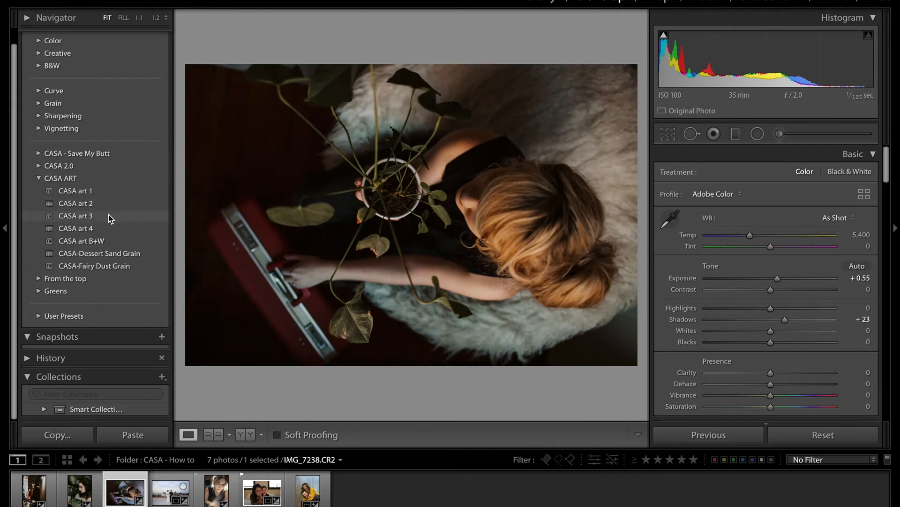
left_click(108, 216)
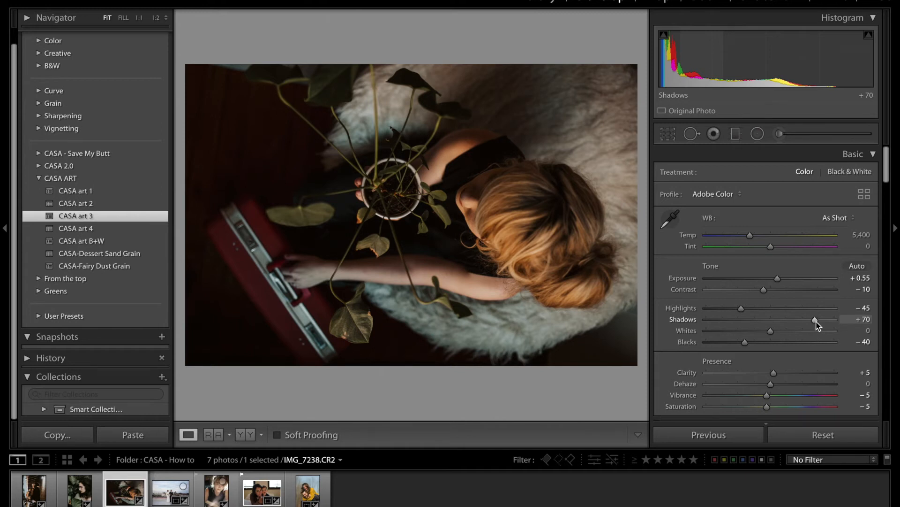
left_click_drag(816, 322, 819, 322)
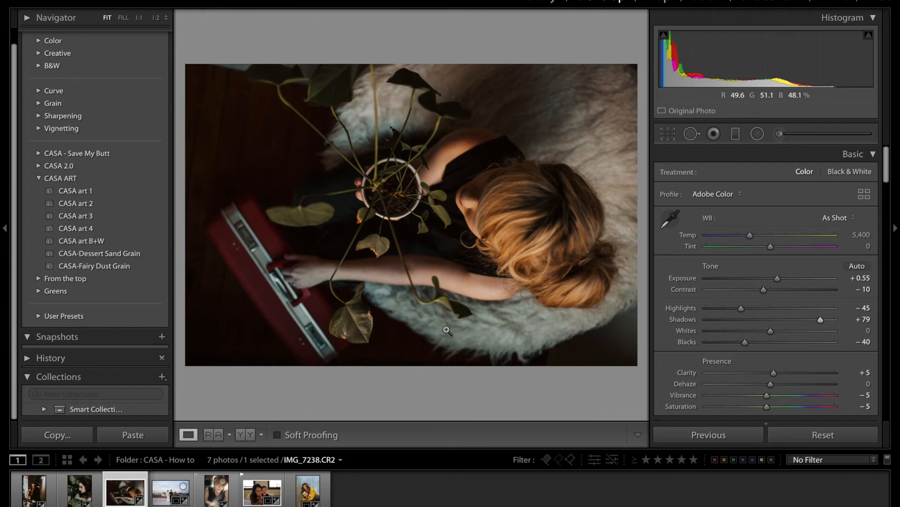
Step: Add the CASA-Dessert Sand Grain preset to the plant photo and inspect the grain at 1:1
left_click(438, 271)
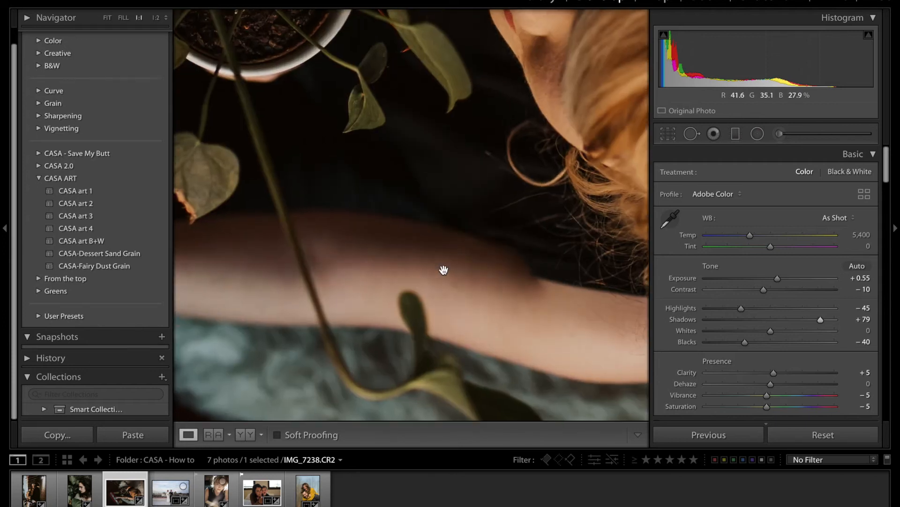
left_click_drag(343, 114, 352, 176)
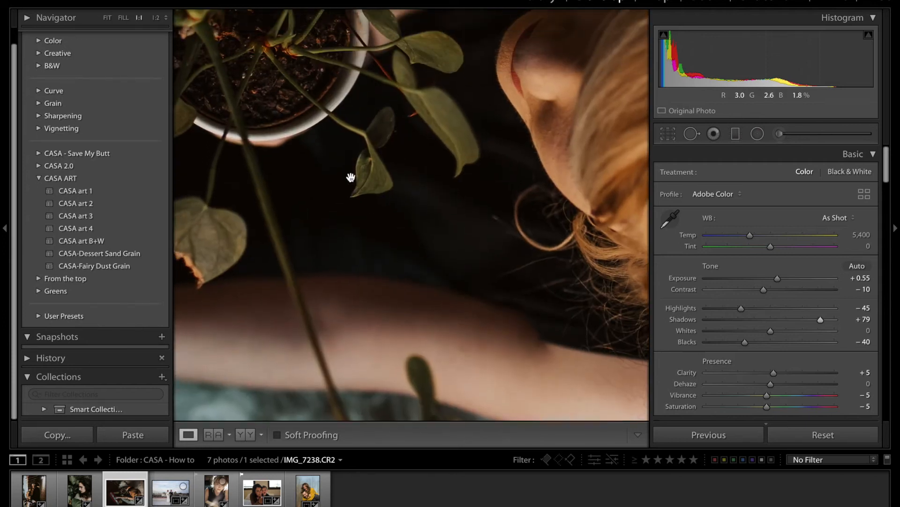
left_click(141, 255)
left_click_drag(412, 221, 402, 324)
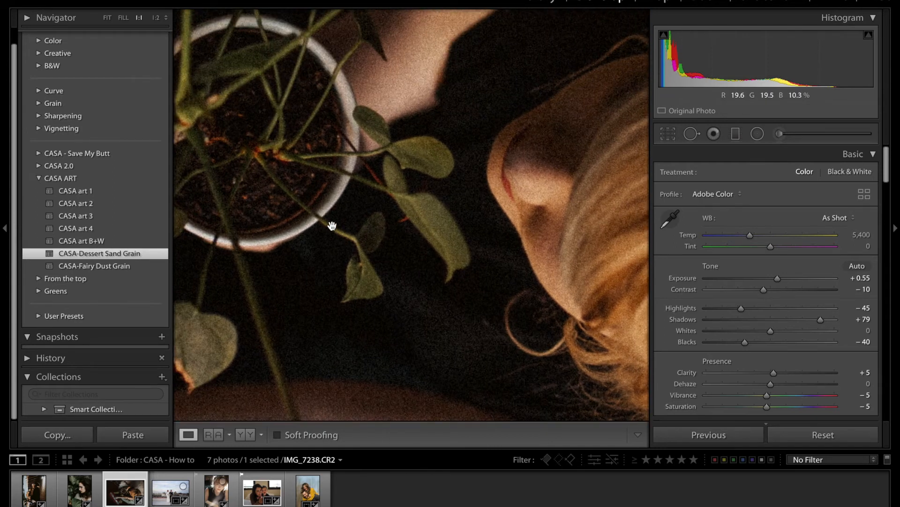
left_click(363, 260)
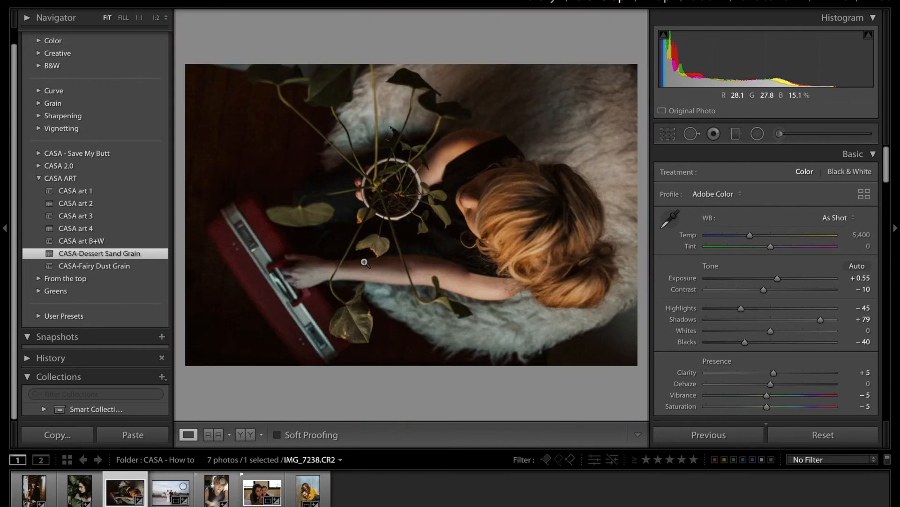
left_click(437, 223)
left_click_drag(390, 182, 393, 100)
left_click(393, 102)
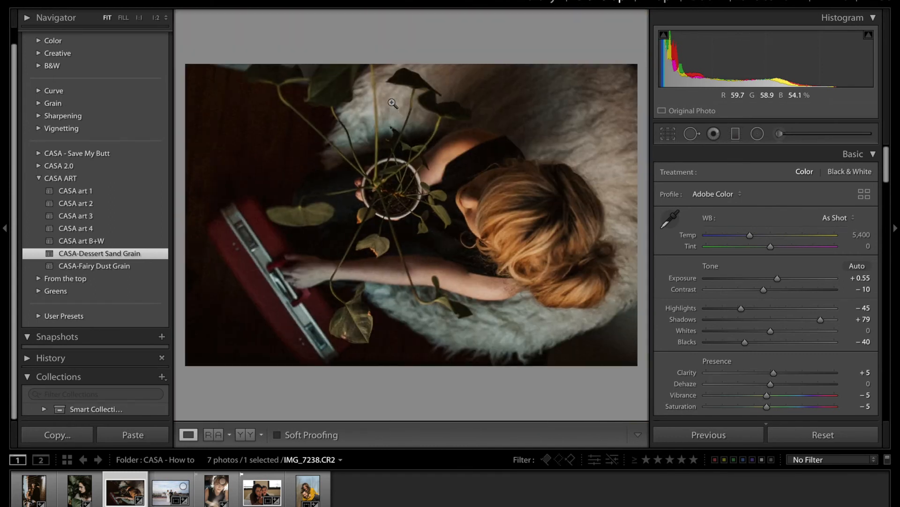
Step: Apply the CASA art 4 preset to IMG_4910-2.CR2, with exposure at -0.05 and temperature at 5,773
left_click(171, 492)
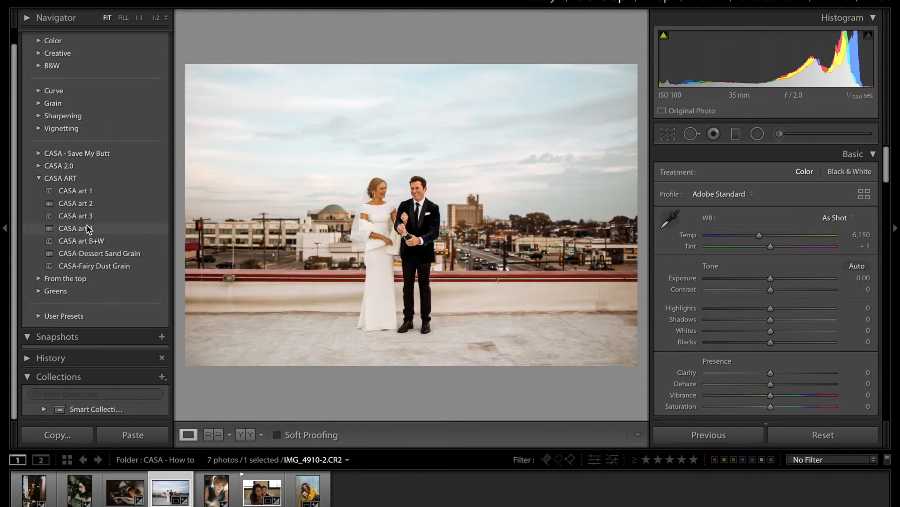
left_click(100, 229)
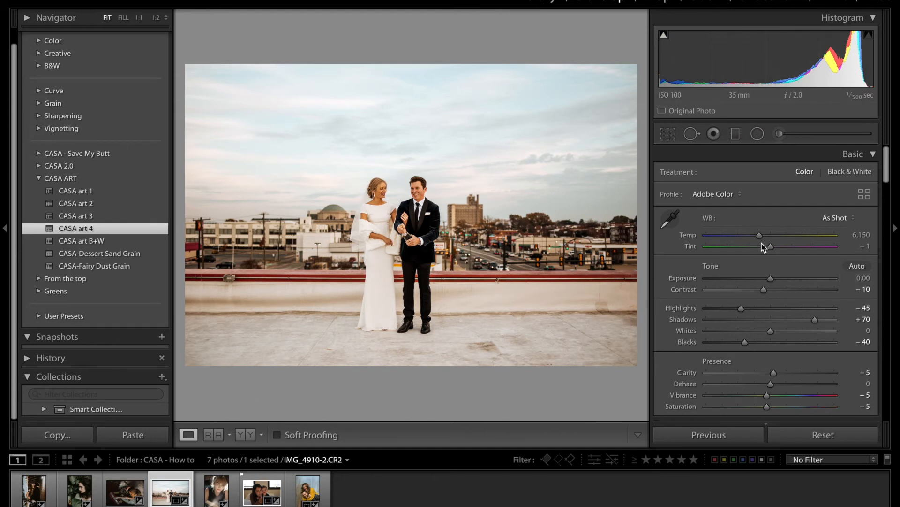
left_click_drag(770, 281, 769, 282)
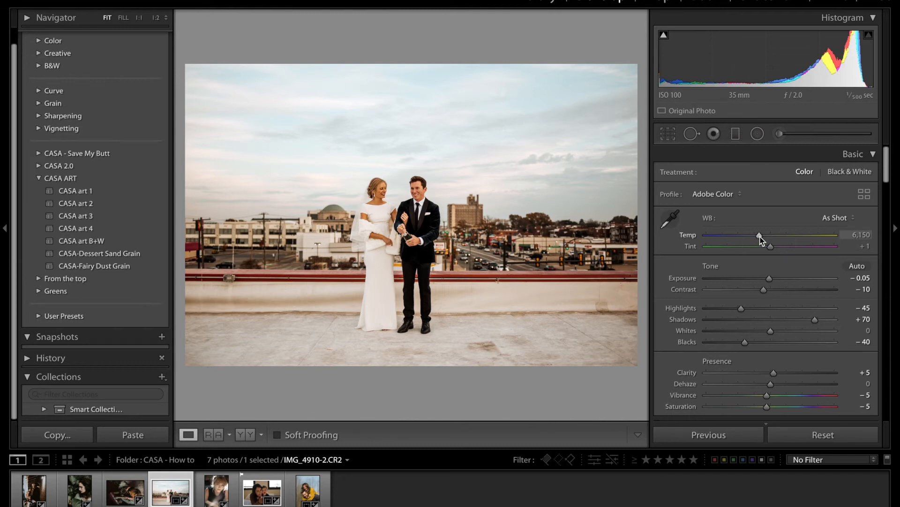
left_click_drag(761, 240, 755, 239)
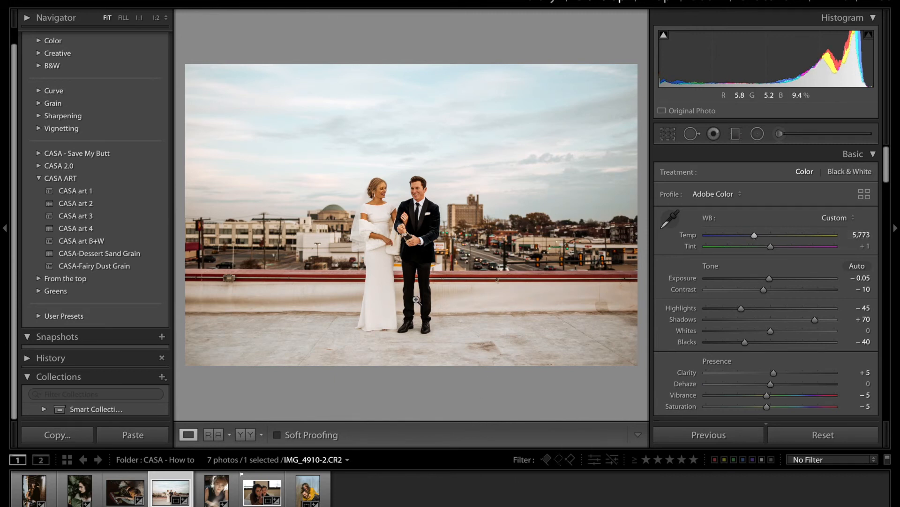
Step: Convert IMG_6552-Edit.tif with the CASA art B+W preset and add the CASA-Fairy Dust Grain preset
left_click(218, 491)
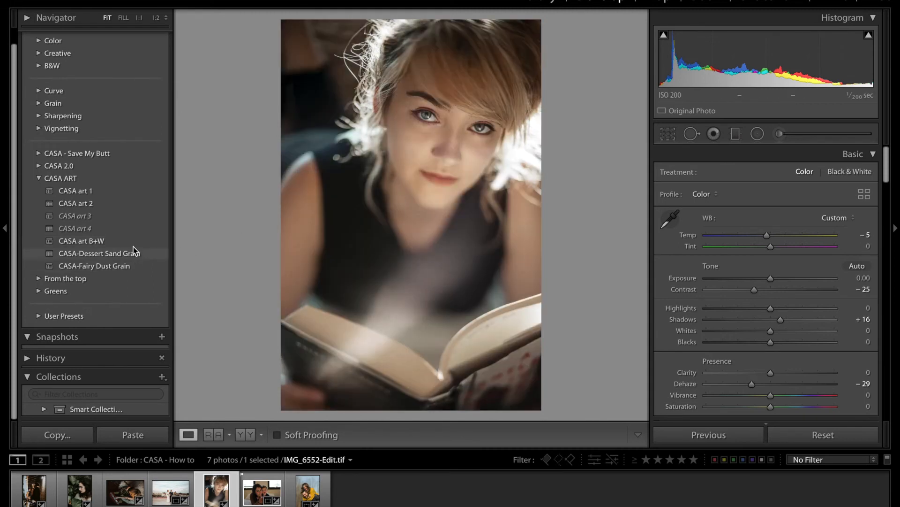
left_click(134, 243)
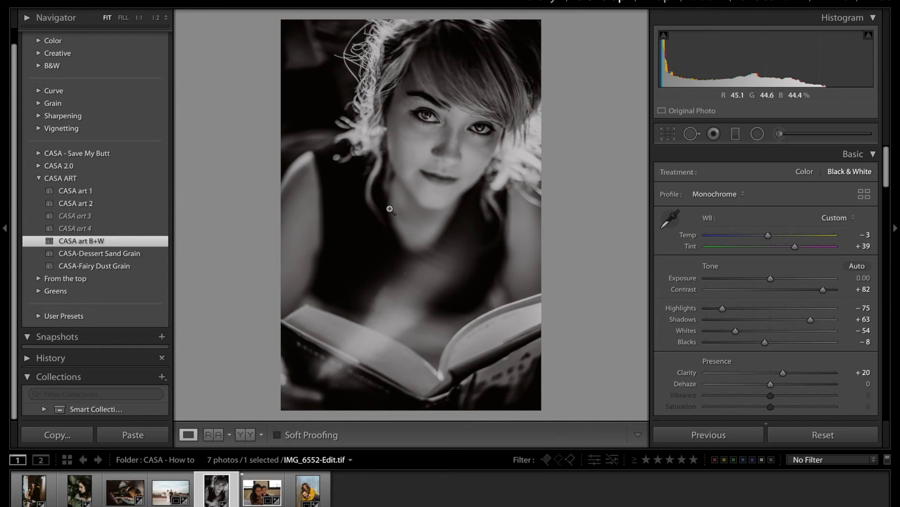
left_click(407, 150)
left_click_drag(406, 151, 403, 324)
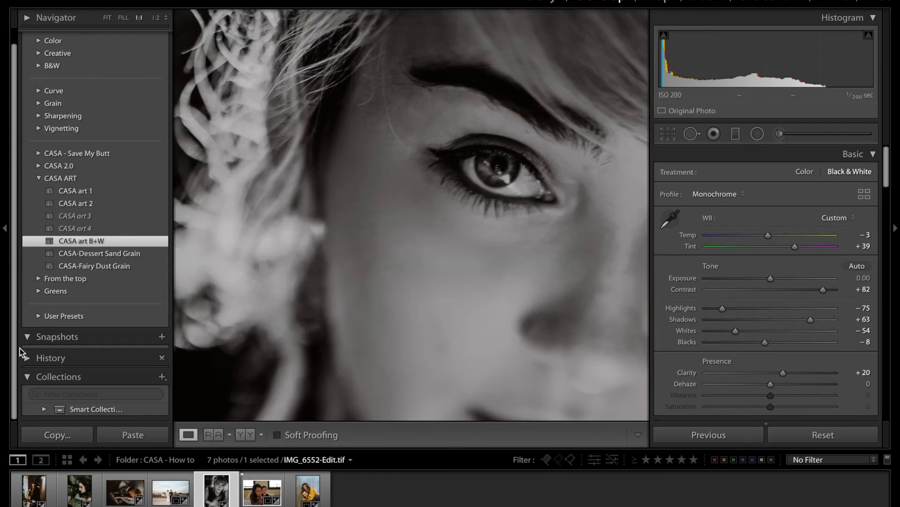
left_click(107, 267)
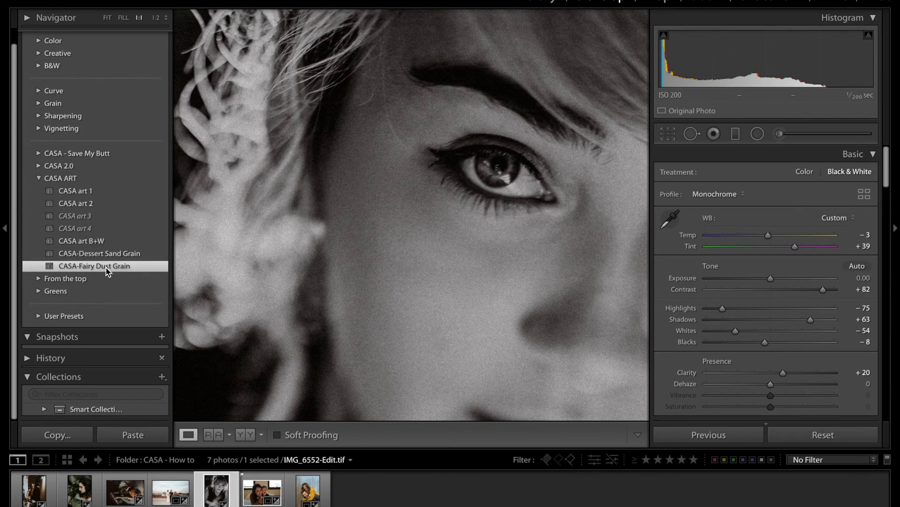
left_click(331, 273)
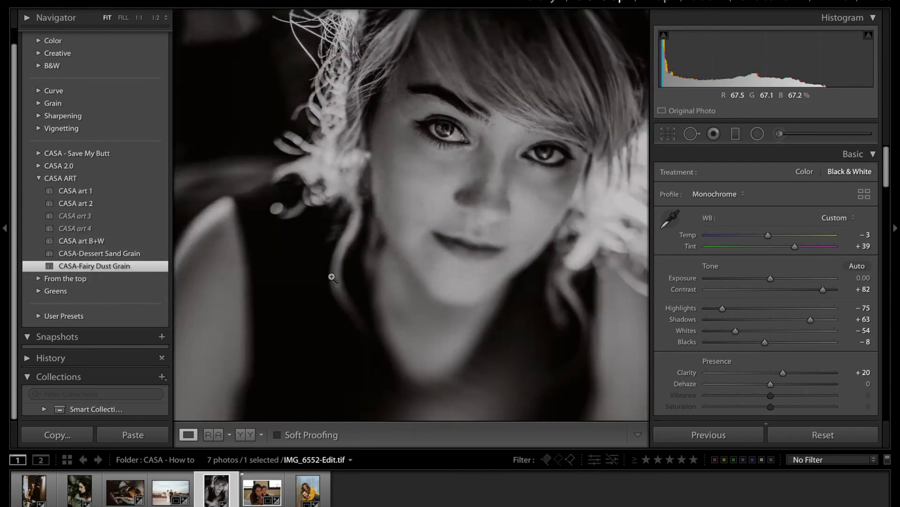
Step: Apply the CASA art 3 preset to the mother and child photo IMG_7137.CR2
left_click(255, 497)
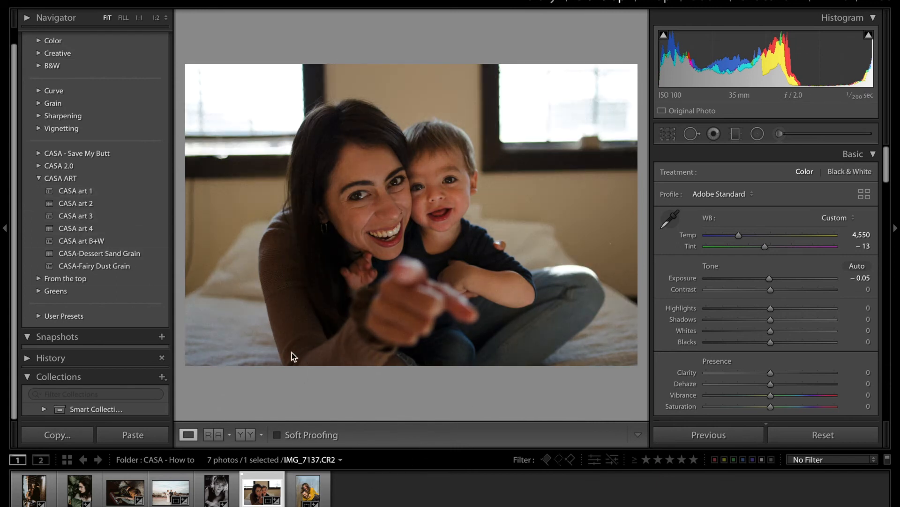
left_click(94, 215)
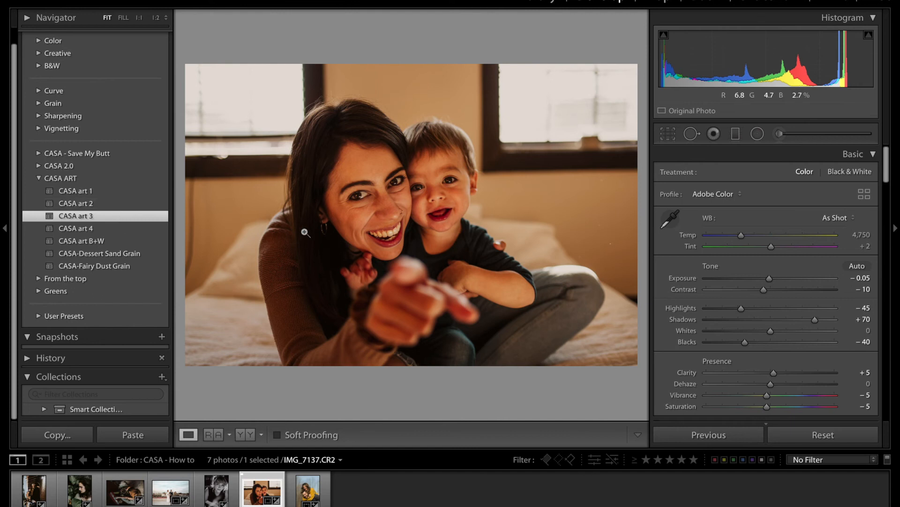
Step: Correct the mother and child photo's white balance by sampling the bedding, then the beige wall beside the boy, reaching temperature 3,450 and tint -1
left_click(674, 218)
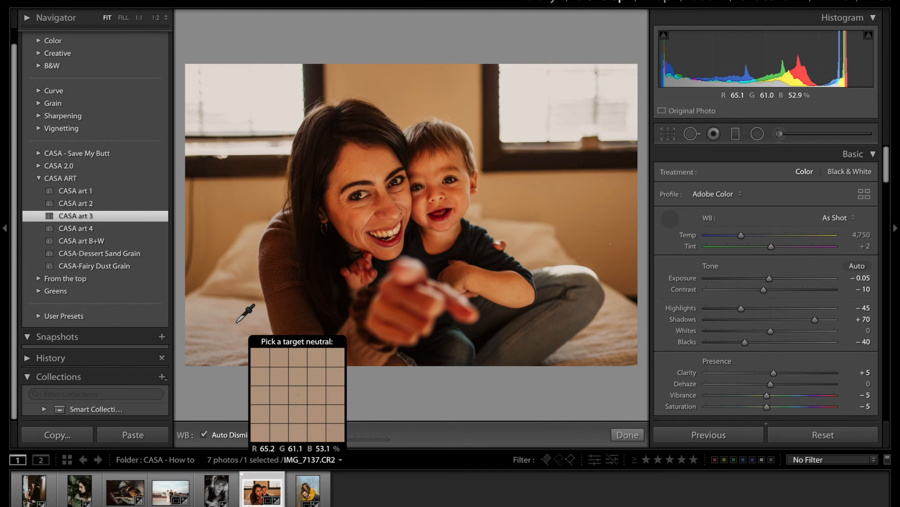
left_click(237, 322)
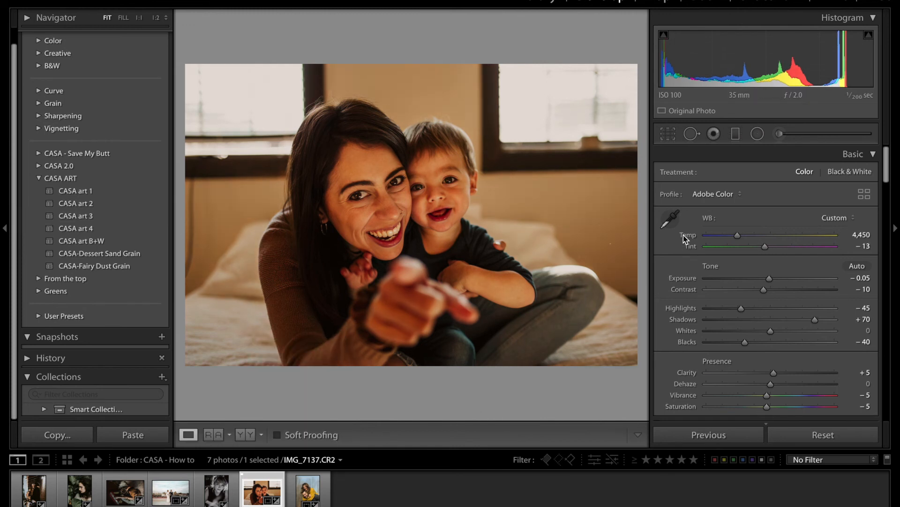
left_click(672, 218)
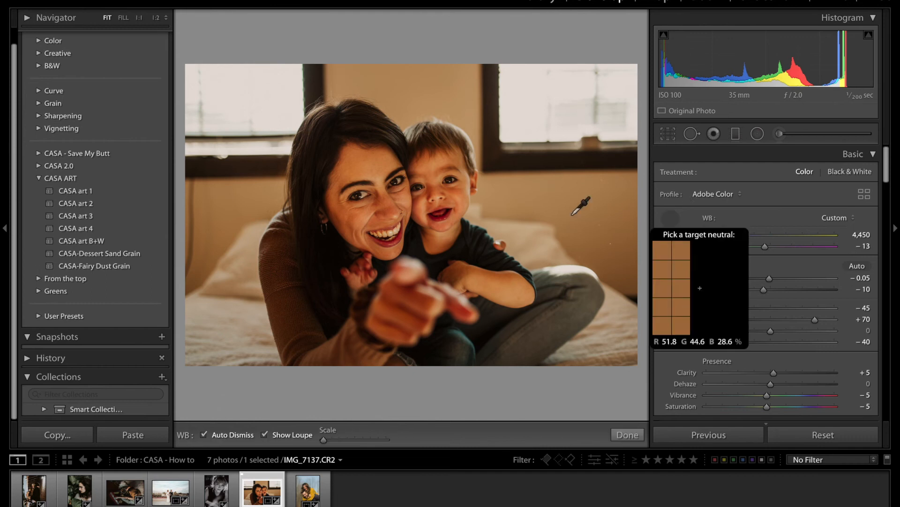
left_click(522, 202)
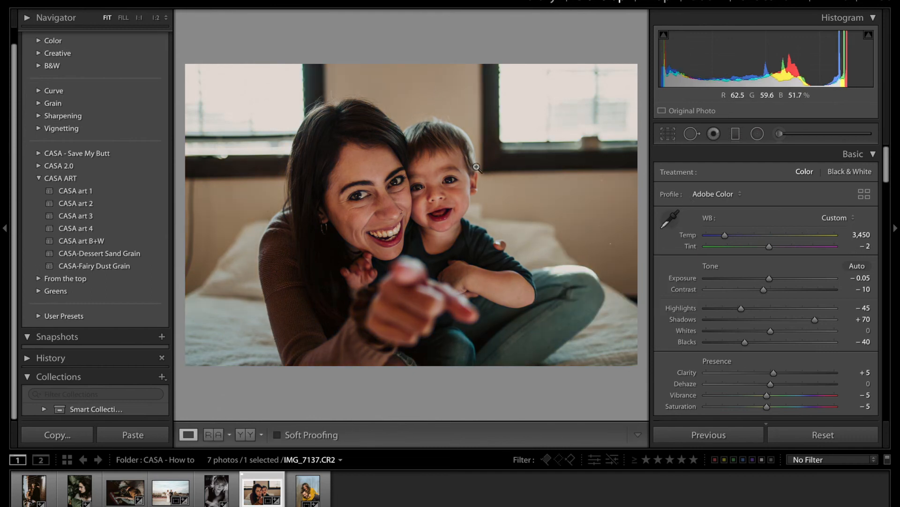
left_click(672, 217)
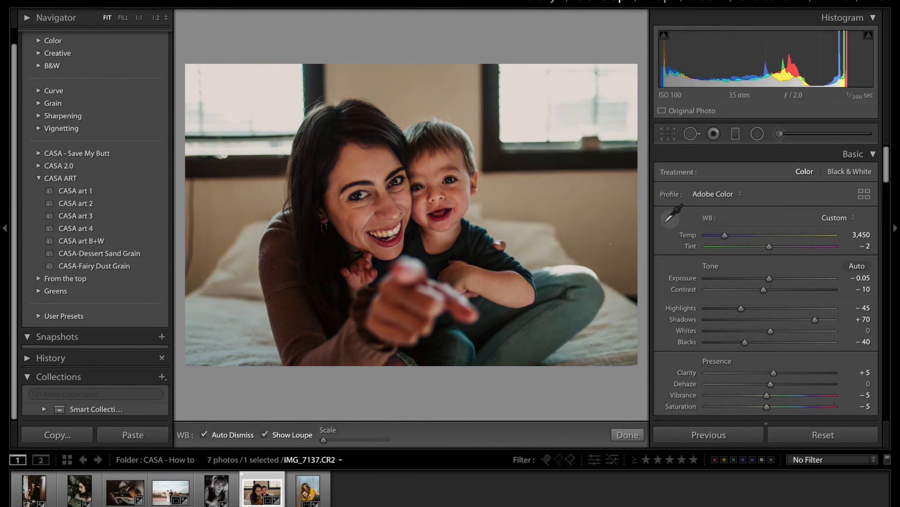
left_click(513, 202)
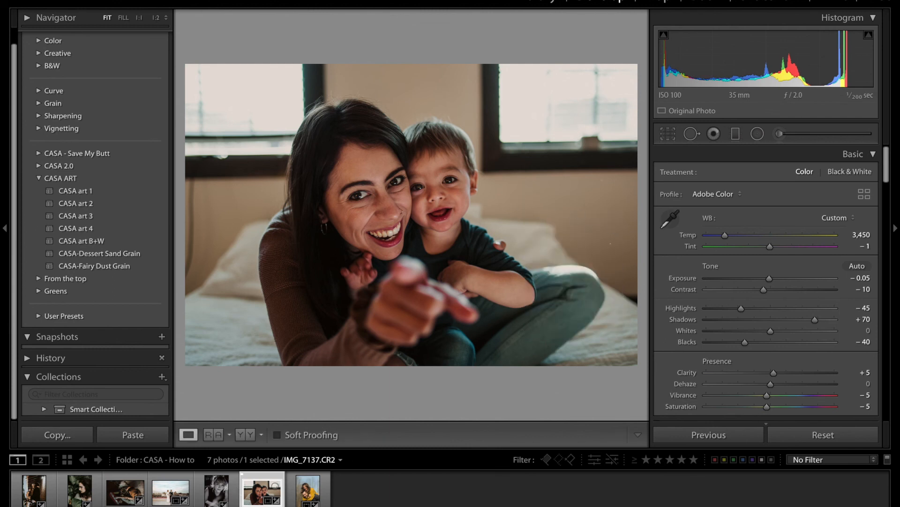
Step: Apply the CASA art 4 preset to the piggyback couple photo IMG_4304.CR2
left_click(307, 490)
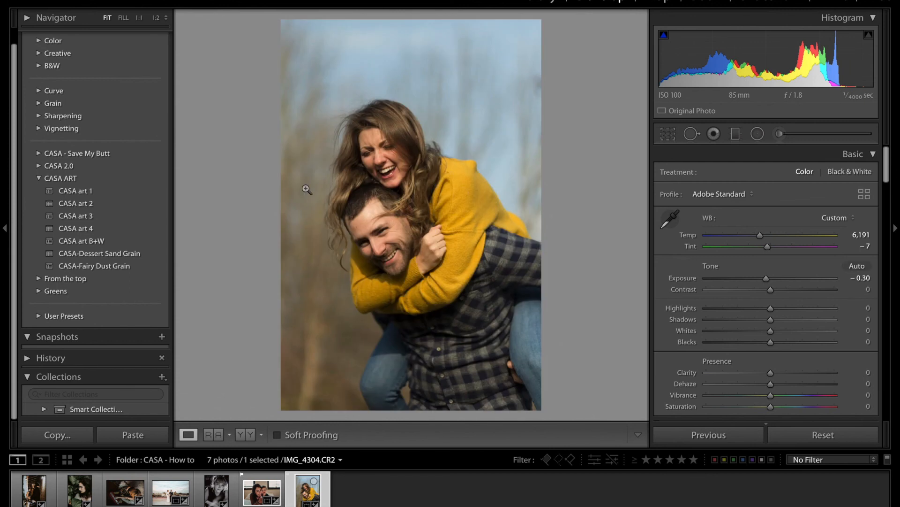
left_click(103, 230)
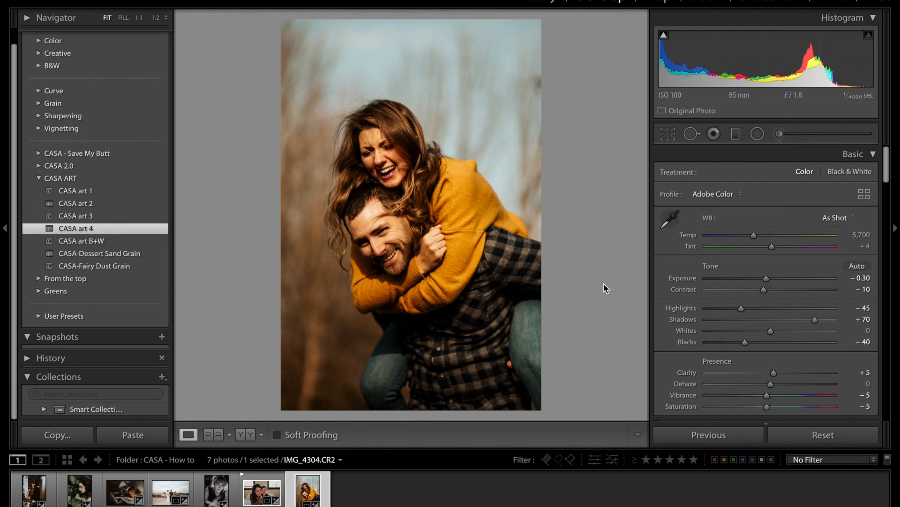
Step: Sample the woman's teeth as neutral for temperature 4,400 and tint +3, and add the CASA-Fairy Dust Grain preset to the couple photo
left_click(671, 218)
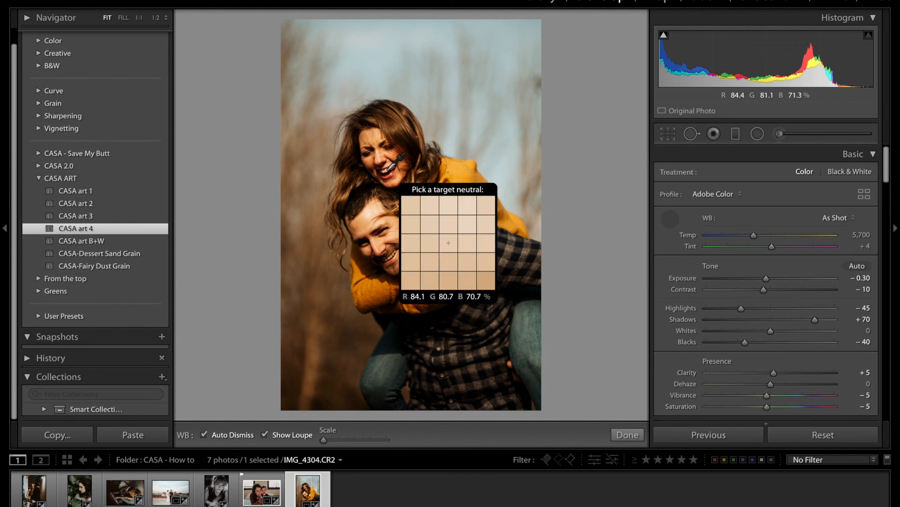
left_click(388, 169)
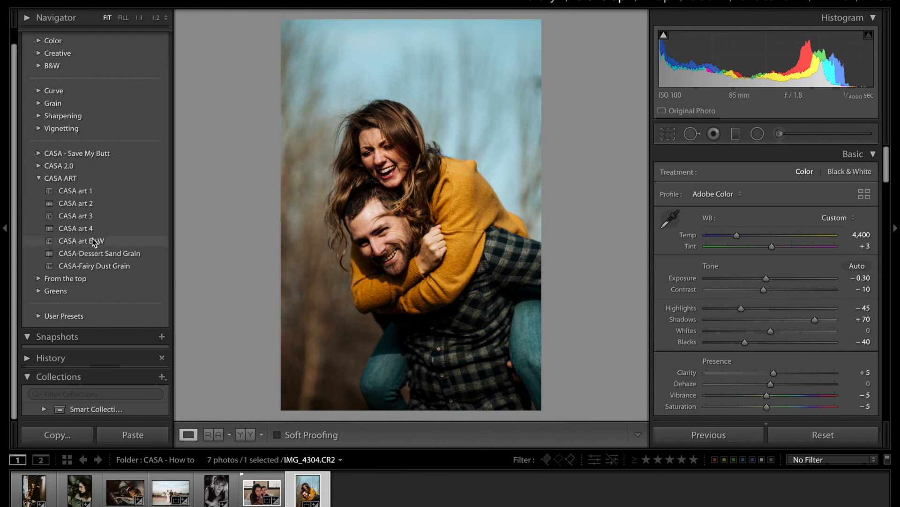
left_click(111, 268)
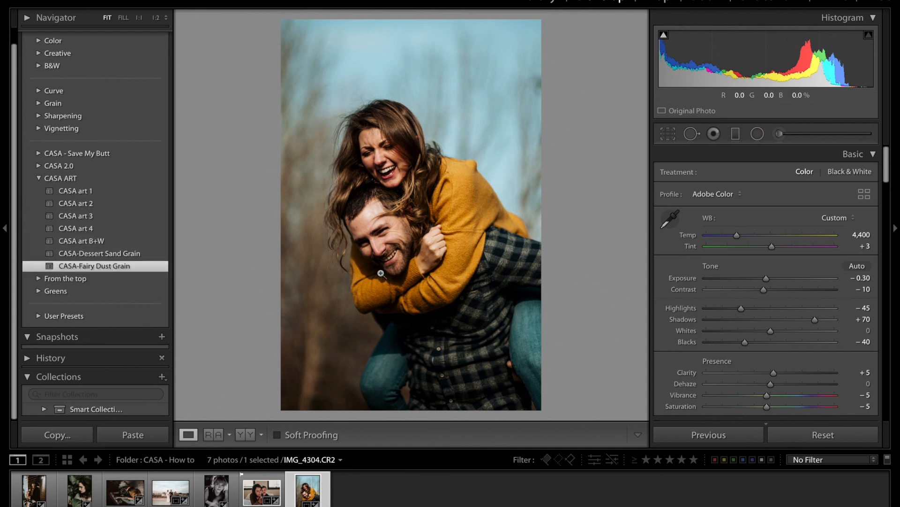